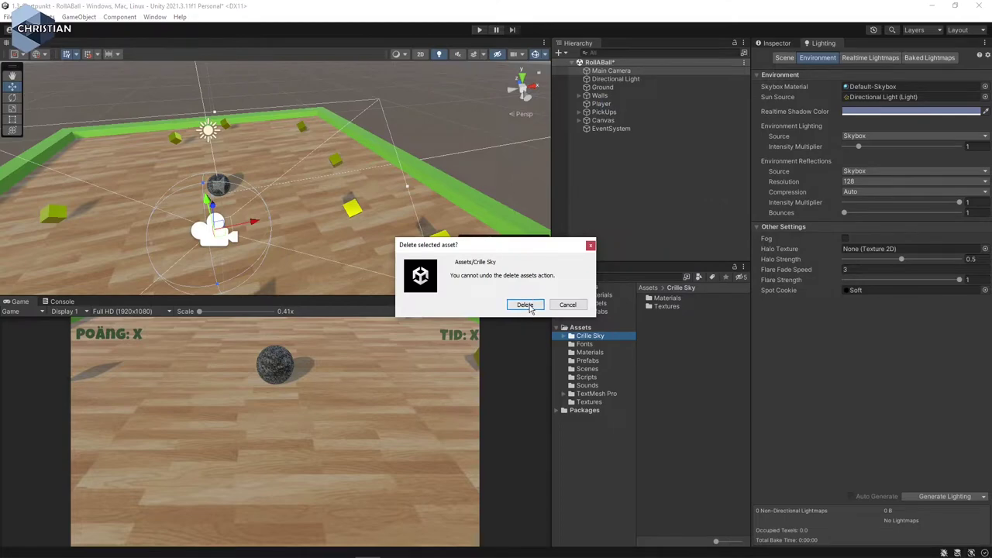
- Delete the Crille Sky folder from the project's assets
{"action": "left_click", "coordinate": [669, 407]}
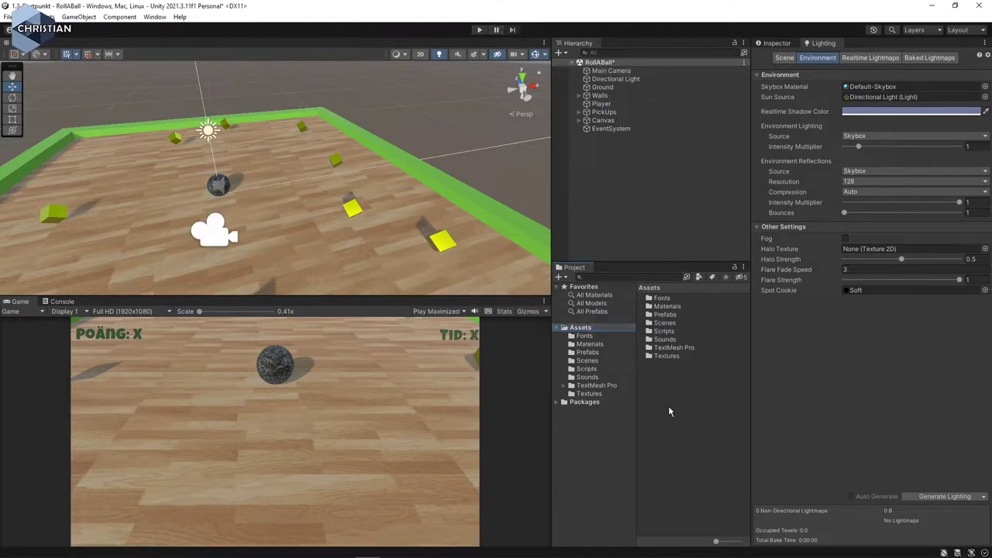
- Add a 3D plane to the scene and raise it above the game board to about Y 4.96
{"action": "right_click_drag", "start_coordinate": [341, 221], "coordinate": [312, 233]}
{"action": "scroll", "coordinate": [314, 236], "scroll_direction": "down", "scroll_amount": 5}
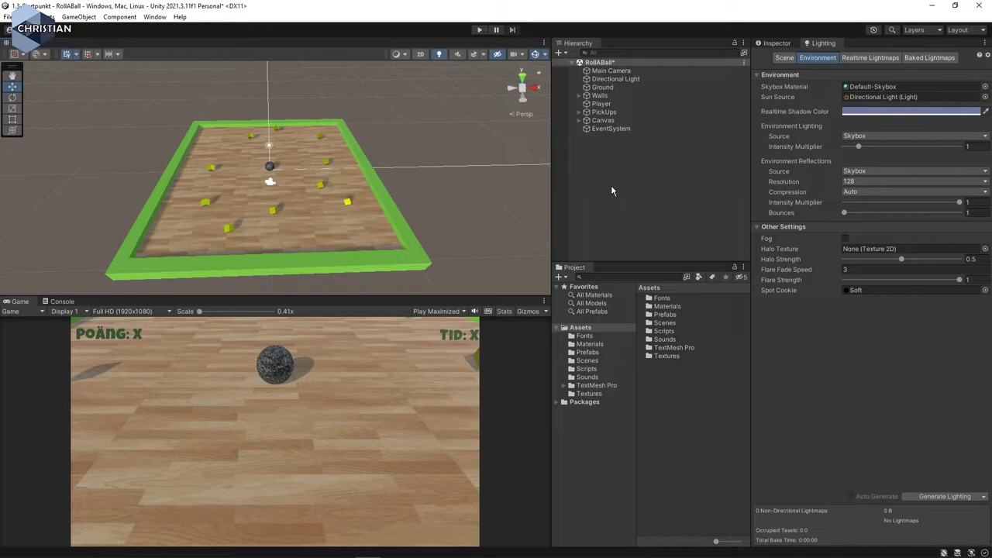
{"action": "left_click", "coordinate": [559, 52]}
{"action": "mouse_move", "coordinate": [595, 88]}
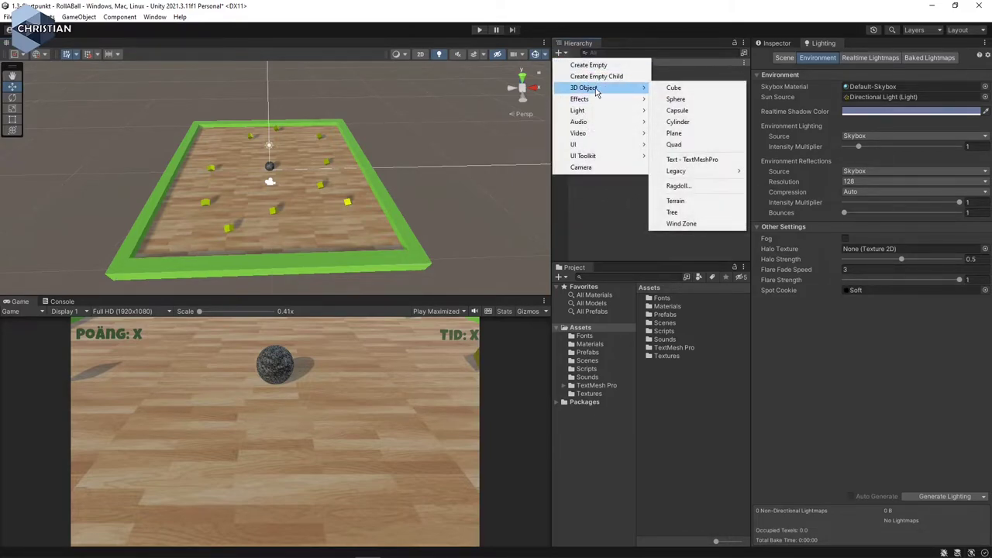
{"action": "left_click", "coordinate": [674, 134]}
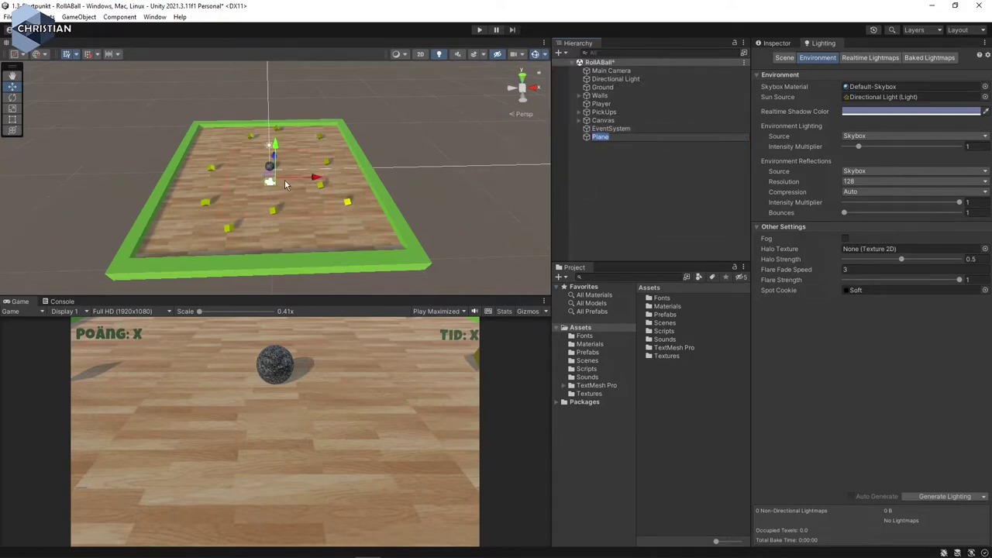
{"action": "left_click_drag", "start_coordinate": [279, 144], "coordinate": [277, 95]}
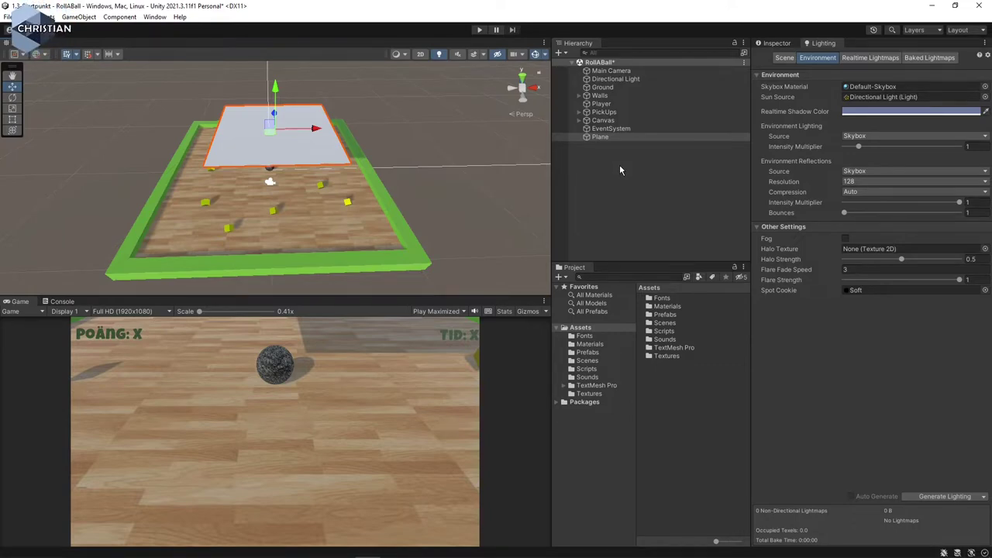
- Import the space-picture image into the Textures folder and apply it to the plane
{"action": "left_click", "coordinate": [591, 394]}
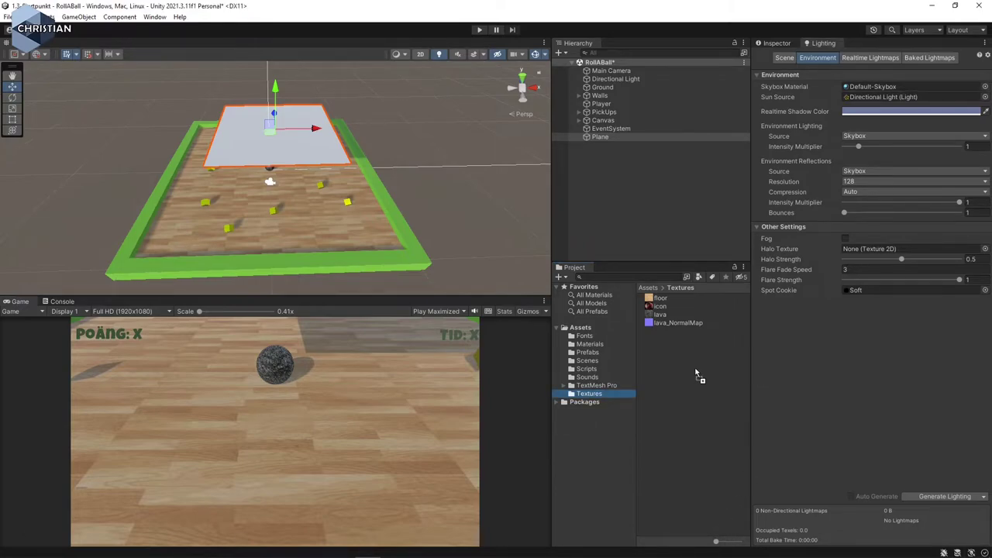
{"action": "left_click_drag", "start_coordinate": [680, 387], "coordinate": [679, 388]}
{"action": "left_click_drag", "start_coordinate": [664, 333], "coordinate": [312, 145]}
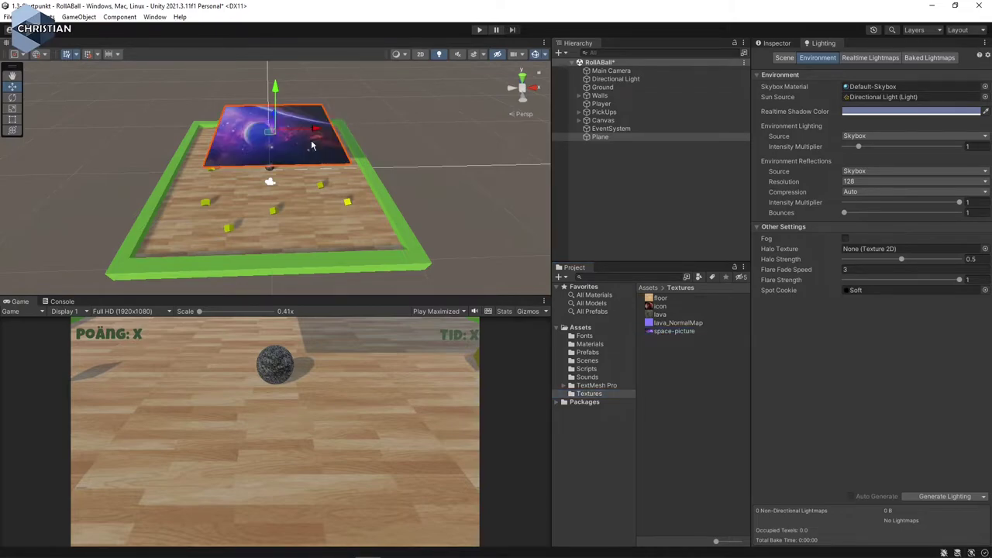
{"action": "scroll", "coordinate": [290, 168], "scroll_direction": "up", "scroll_amount": 4}
{"action": "scroll", "coordinate": [289, 171], "scroll_direction": "down", "scroll_amount": 5}
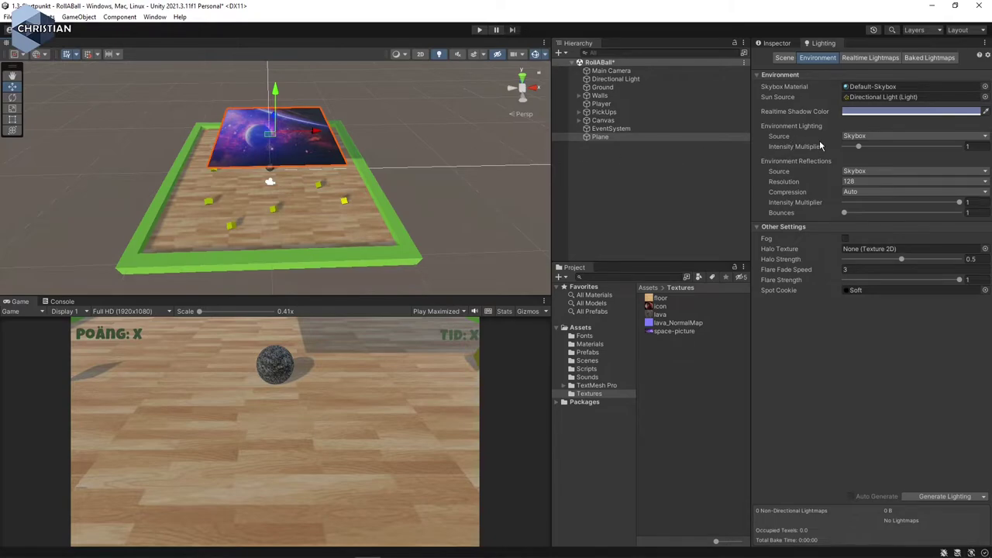
- Scale the plane uniformly to about 5.06 and lower it beneath the game board to about Y -0.46
{"action": "left_click", "coordinate": [779, 44]}
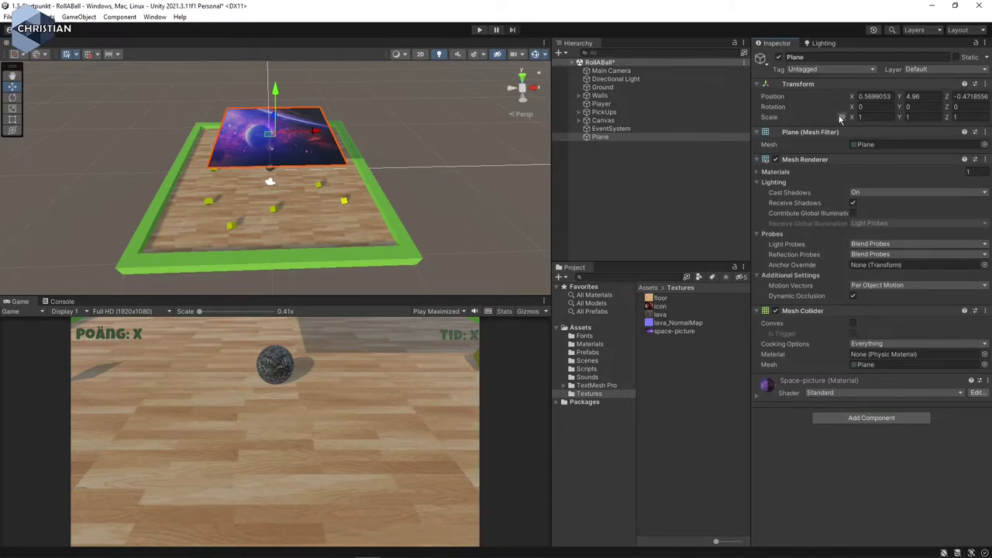
{"action": "left_click_drag", "start_coordinate": [852, 118], "coordinate": [925, 120]}
{"action": "left_click_drag", "start_coordinate": [279, 90], "coordinate": [291, 143]}
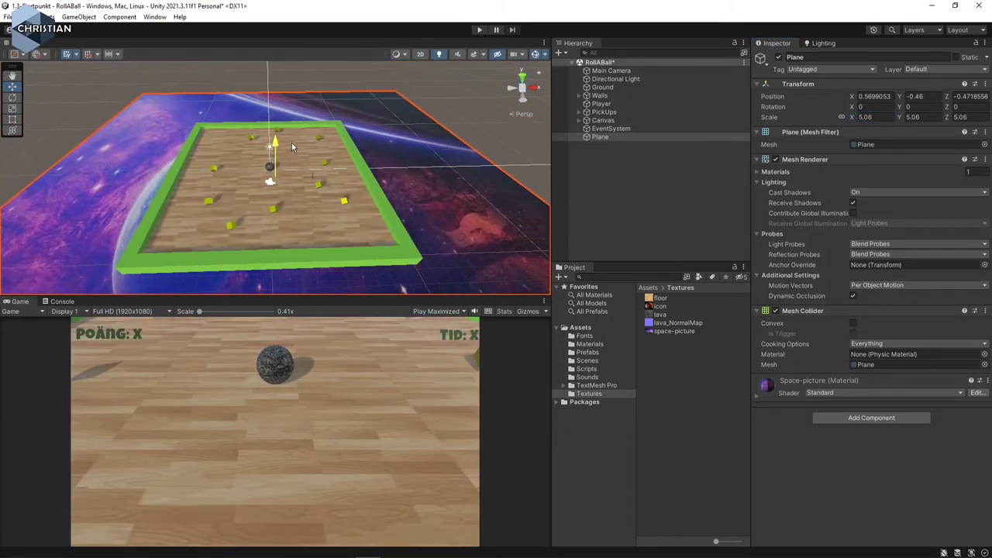
- Play-test the game by rolling the ball around the board's corners to check the space background, and stop the game
{"action": "left_click", "coordinate": [479, 29]}
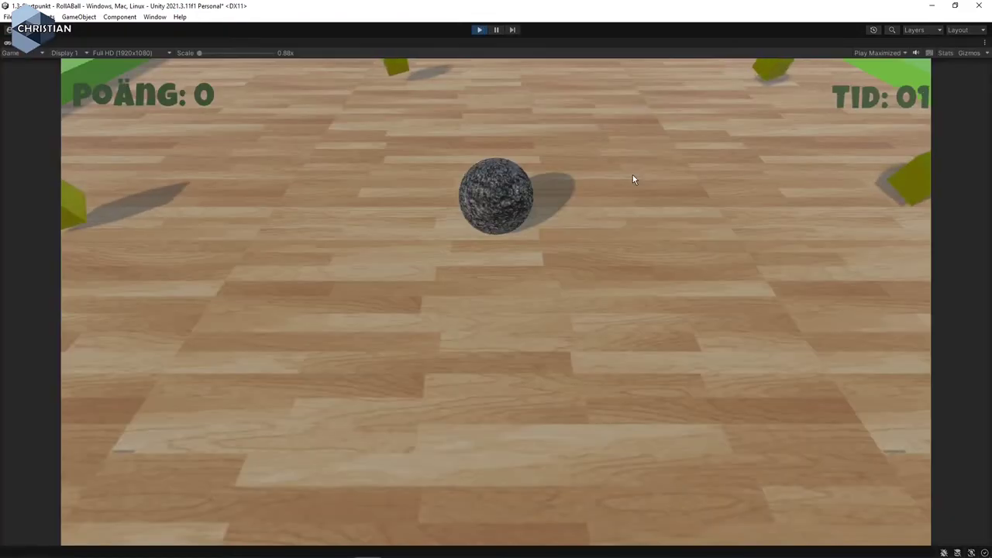
{"action": "key", "text": "a"}
{"action": "key", "text": "w"}
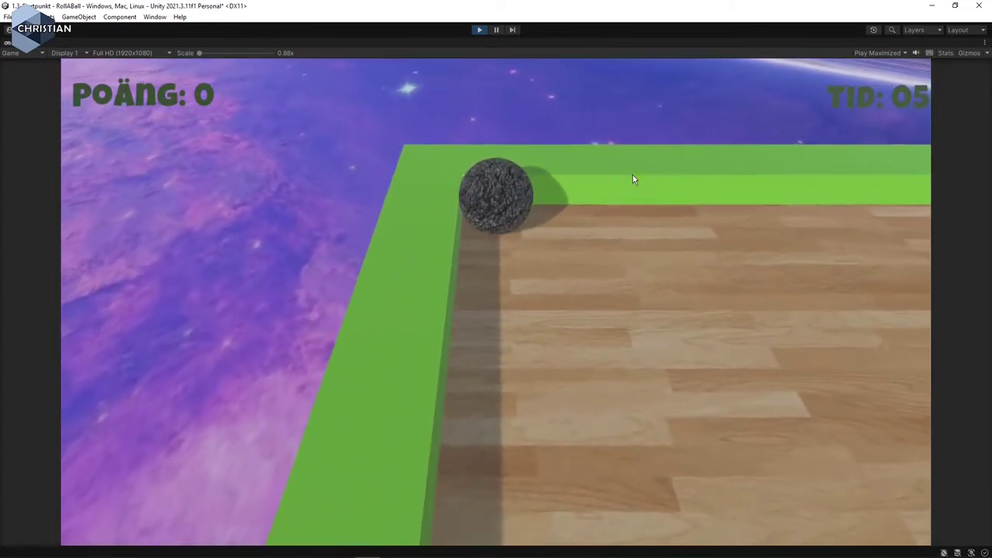
{"action": "key", "text": "s"}
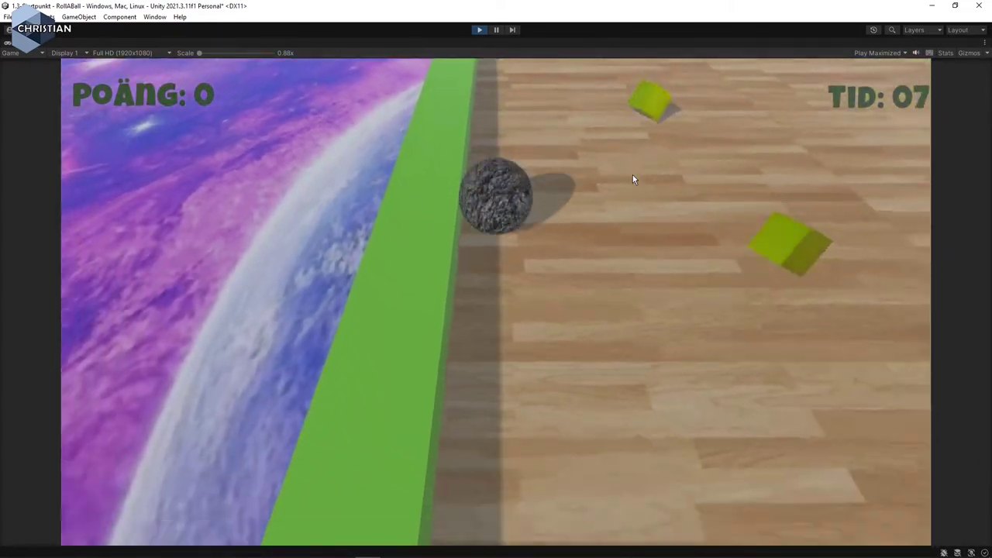
{"action": "key", "text": "d"}
{"action": "key", "text": "d"}
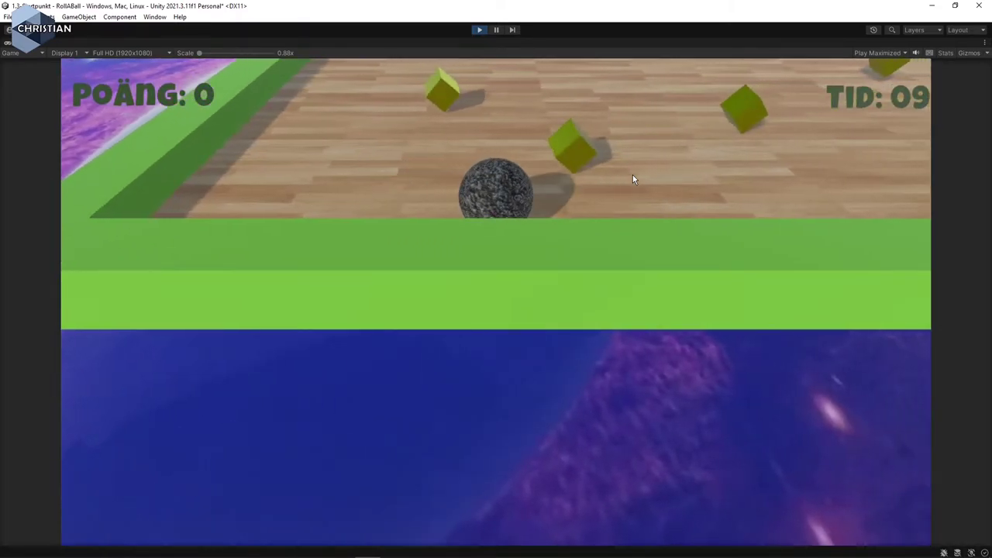
{"action": "key", "text": "w"}
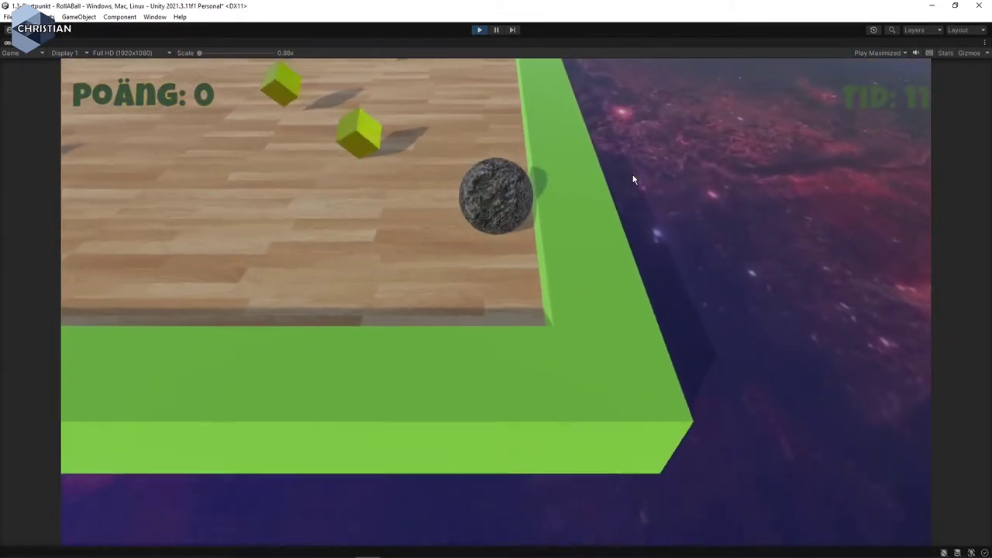
{"action": "key", "text": "w"}
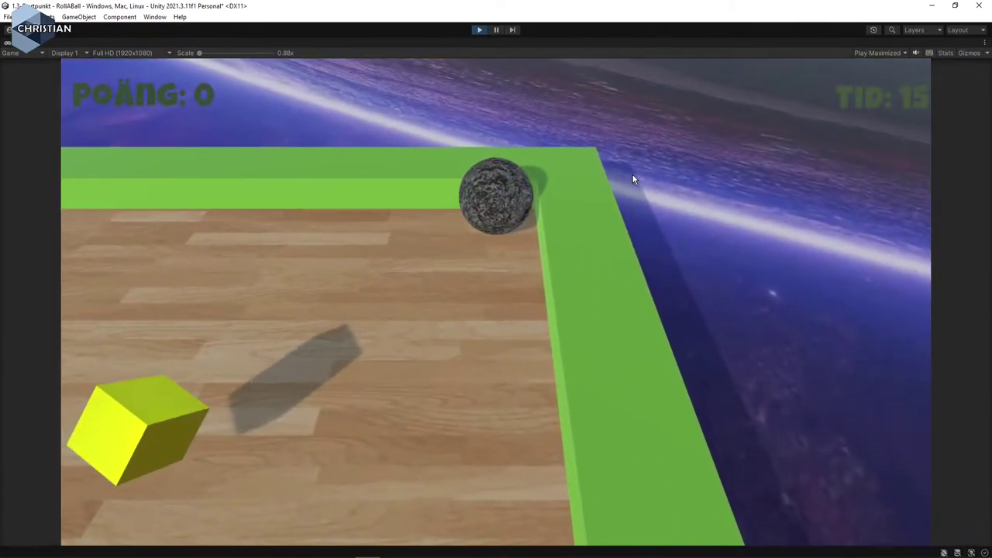
{"action": "left_click", "coordinate": [480, 33]}
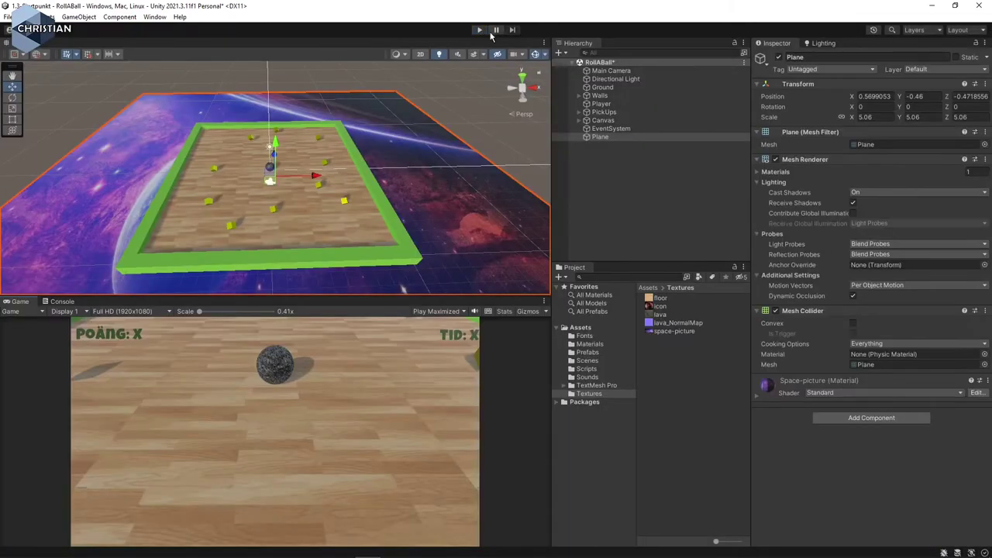
- Examine the Main Camera's position and viewing direction relative to the space plane in the scene view
{"action": "right_click_drag", "start_coordinate": [241, 201], "coordinate": [335, 193]}
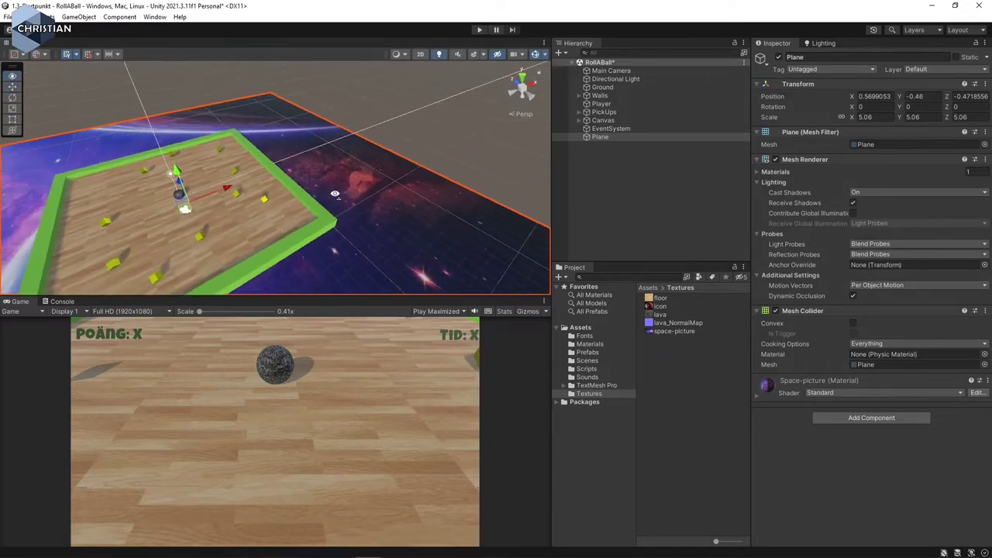
{"action": "scroll", "coordinate": [304, 207], "scroll_direction": "down", "scroll_amount": 8}
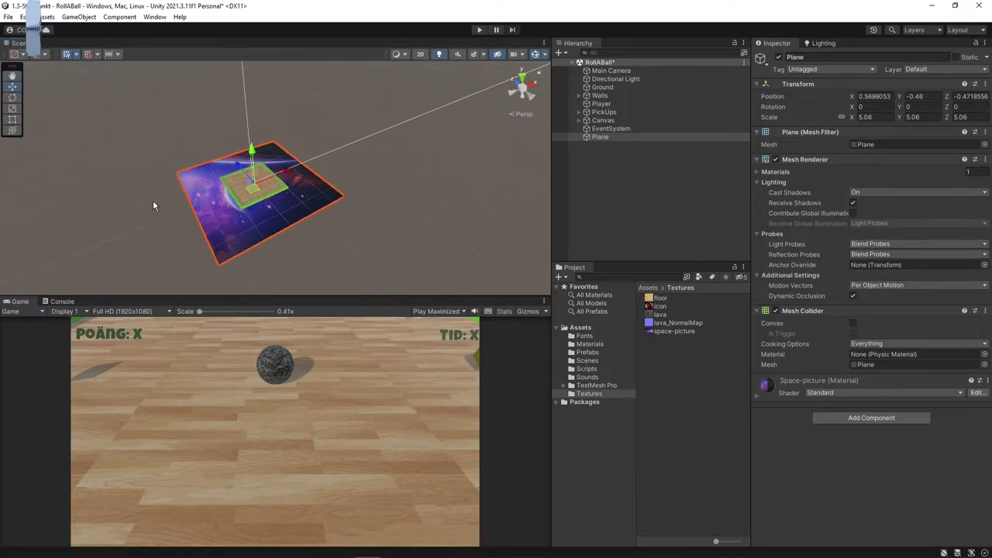
{"action": "middle_click_drag", "start_coordinate": [223, 196], "coordinate": [321, 171]}
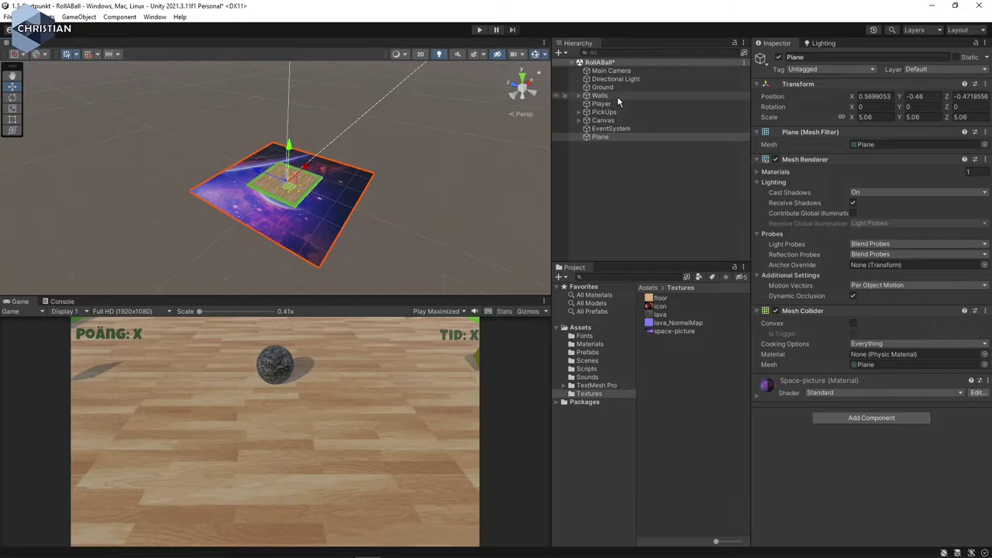
{"action": "left_click", "coordinate": [612, 71]}
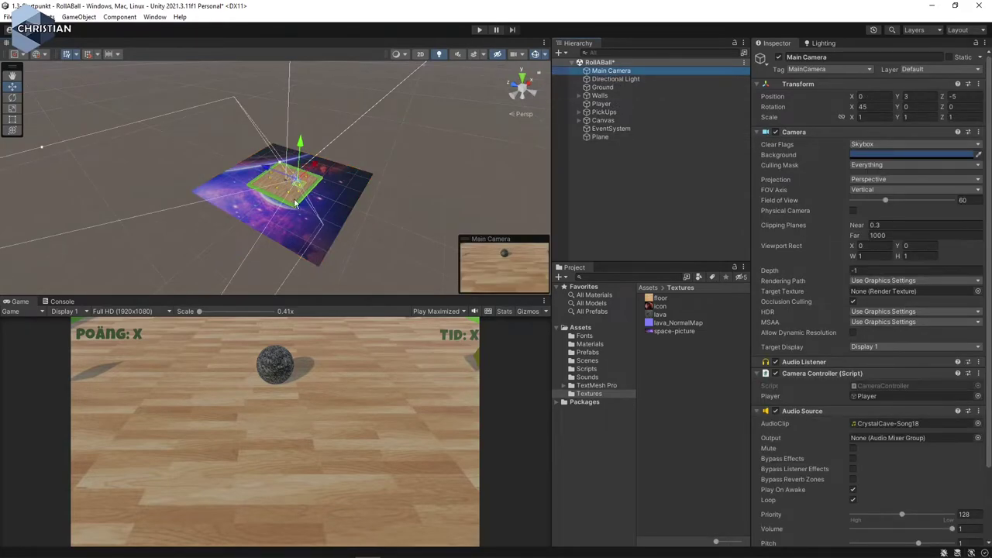
{"action": "scroll", "coordinate": [302, 202], "scroll_direction": "down", "scroll_amount": 4}
{"action": "right_click_drag", "start_coordinate": [227, 205], "coordinate": [263, 197]}
{"action": "middle_click_drag", "start_coordinate": [264, 198], "coordinate": [382, 189]}
{"action": "scroll", "coordinate": [380, 199], "scroll_direction": "down", "scroll_amount": 5}
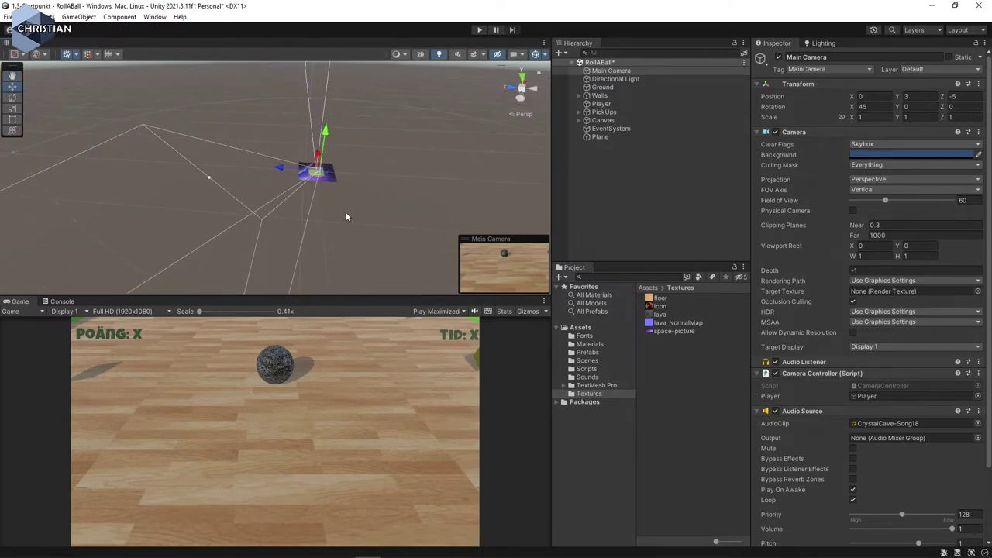
{"action": "scroll", "coordinate": [267, 220], "scroll_direction": "down", "scroll_amount": 2}
{"action": "left_click_drag", "start_coordinate": [303, 192], "coordinate": [241, 197], "text": "alt"}
{"action": "right_click_drag", "start_coordinate": [241, 197], "coordinate": [380, 201]}
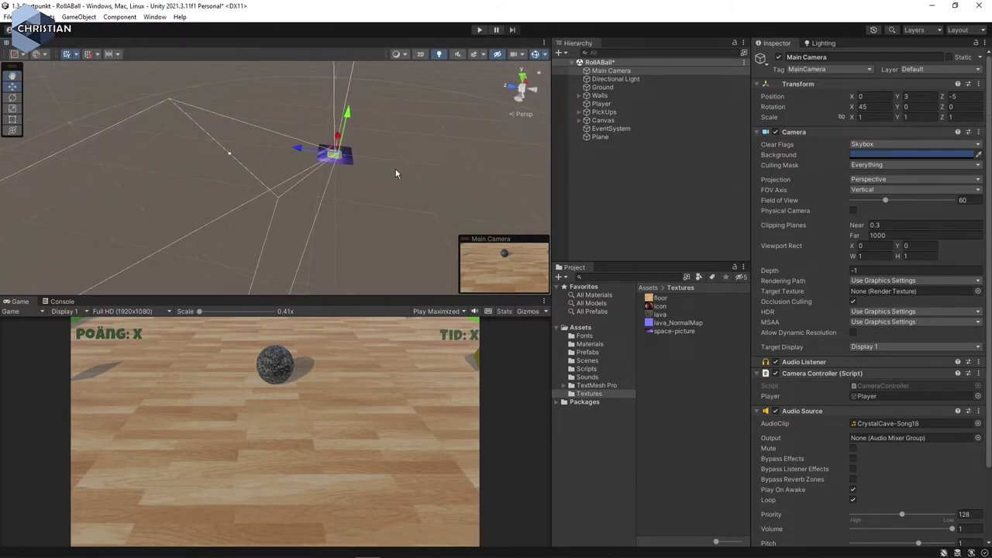
- Try moving the Main Camera below the plane to about Y -42.1, and undo the move
{"action": "left_click_drag", "start_coordinate": [348, 124], "coordinate": [340, 144]}
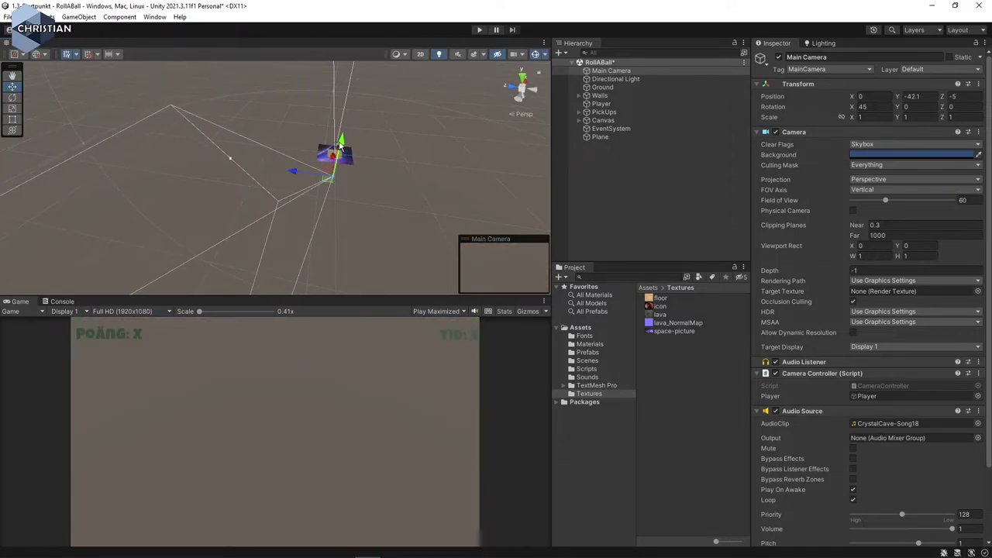
{"action": "key", "text": "ctrl+z"}
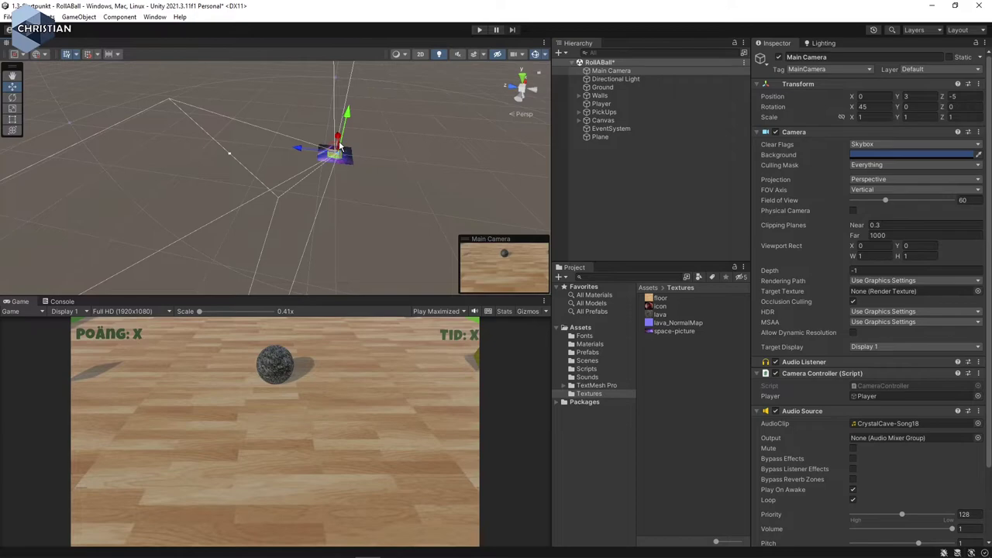
- Tilt the space plane to about -36.15 degrees around X and move it to about Z 26
{"action": "left_click", "coordinate": [621, 138]}
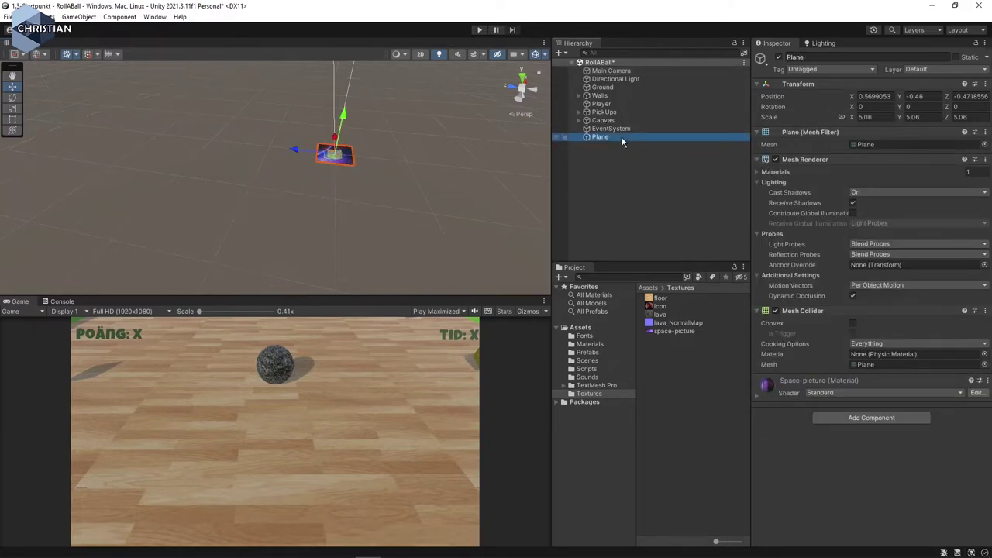
{"action": "left_click", "coordinate": [856, 107]}
{"action": "left_click_drag", "start_coordinate": [849, 107], "coordinate": [226, 101]}
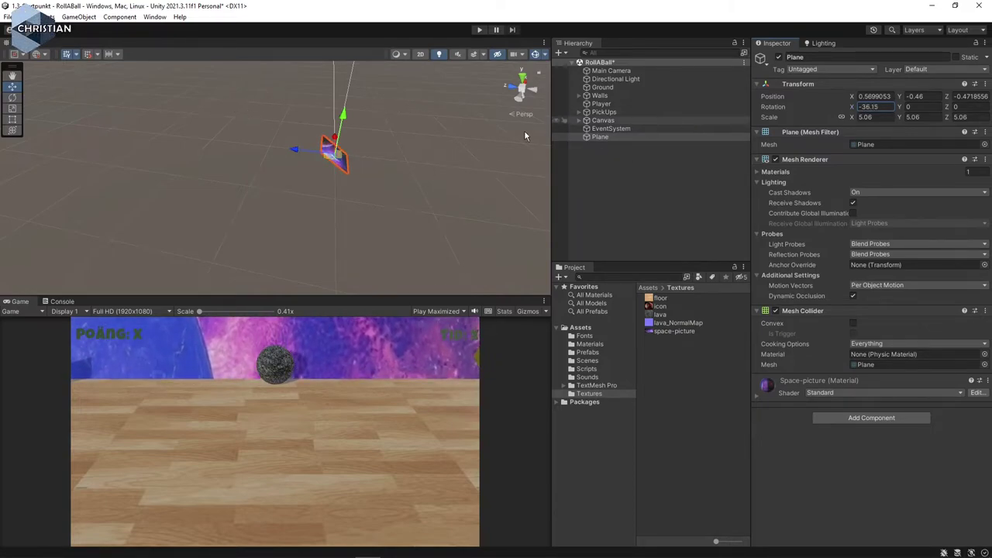
{"action": "left_click_drag", "start_coordinate": [296, 148], "coordinate": [280, 150]}
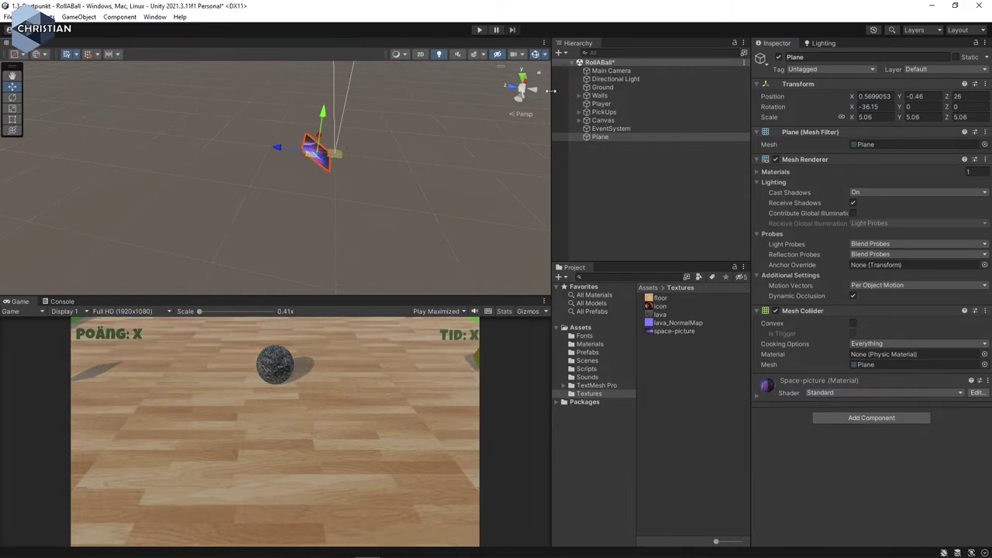
- Check the Main Camera's rotation, and set the plane's X rotation to -45 and its scale to 8 on all axes
{"action": "left_click", "coordinate": [612, 70]}
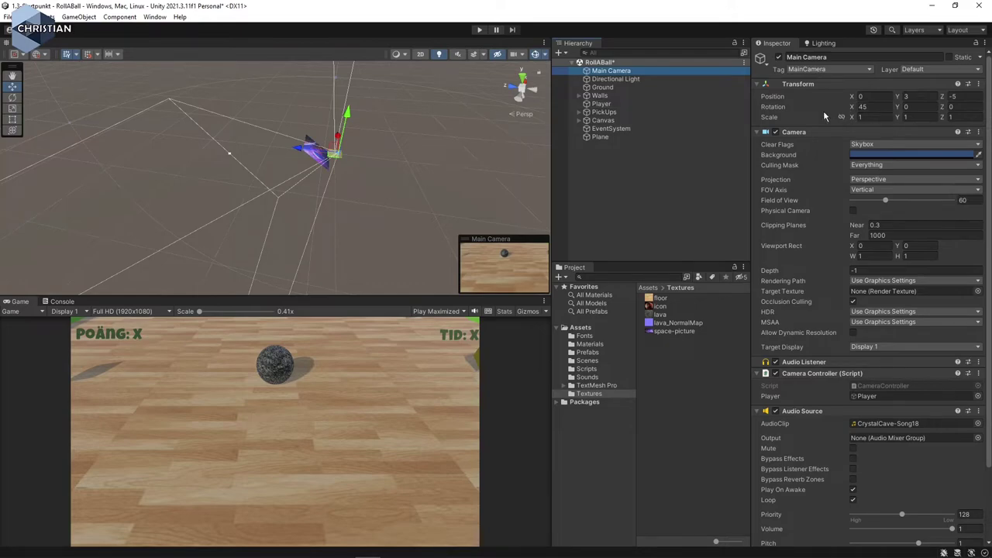
{"action": "left_click", "coordinate": [617, 134]}
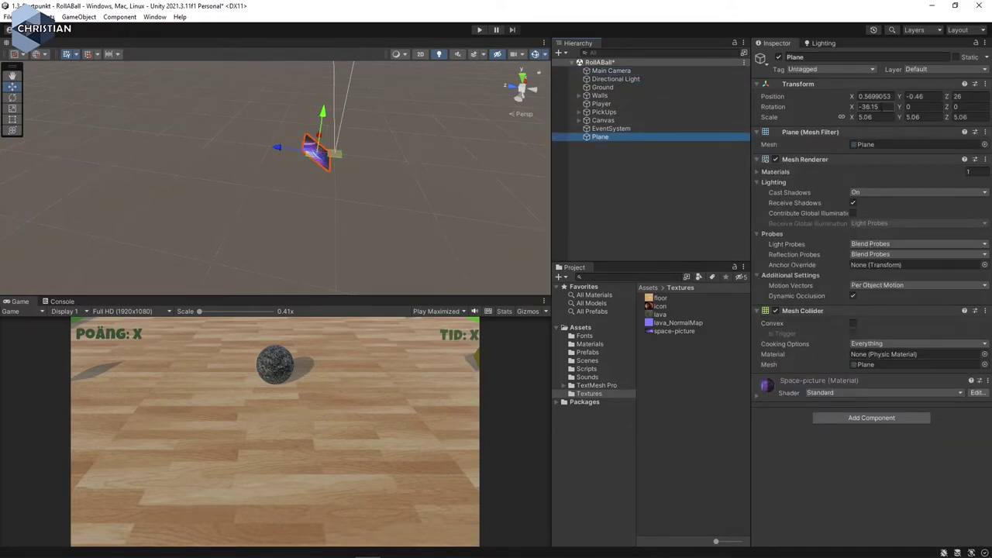
{"action": "left_click", "coordinate": [868, 107]}
{"action": "type", "text": "-45"}
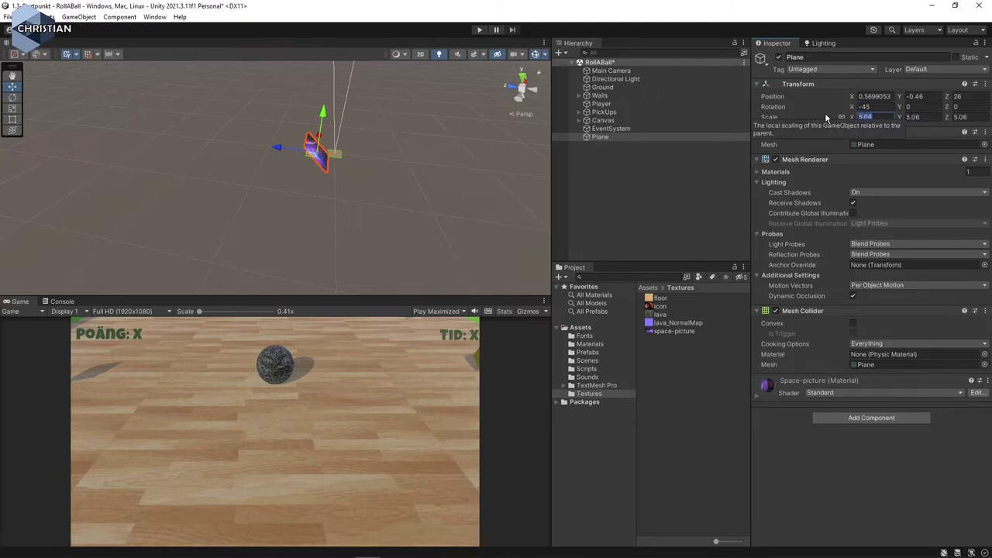
{"action": "type", "text": "8"}
{"action": "key", "text": "Tab"}
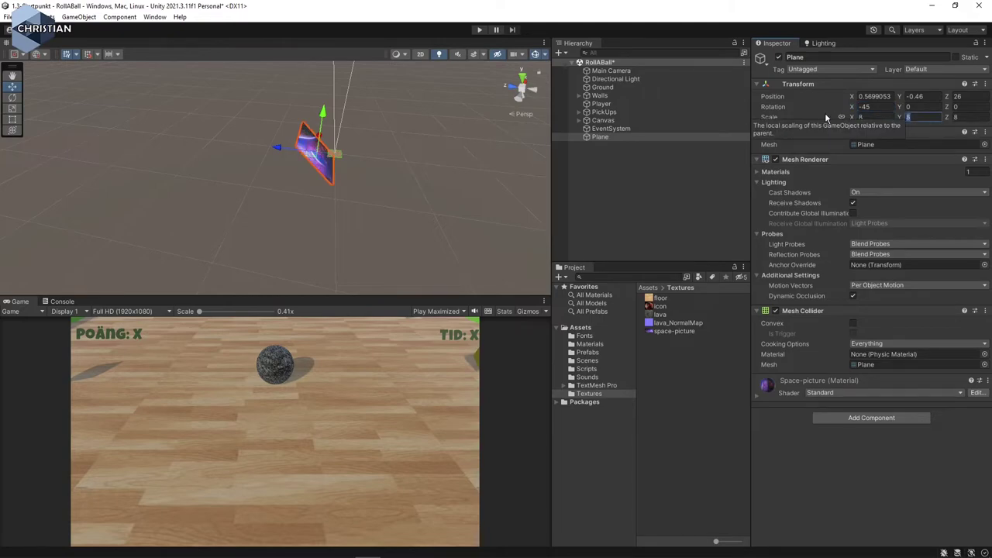
- Play-test the game by rolling the ball to the board's corners, check how the space background fills the view, and stop playing
{"action": "left_click", "coordinate": [479, 29]}
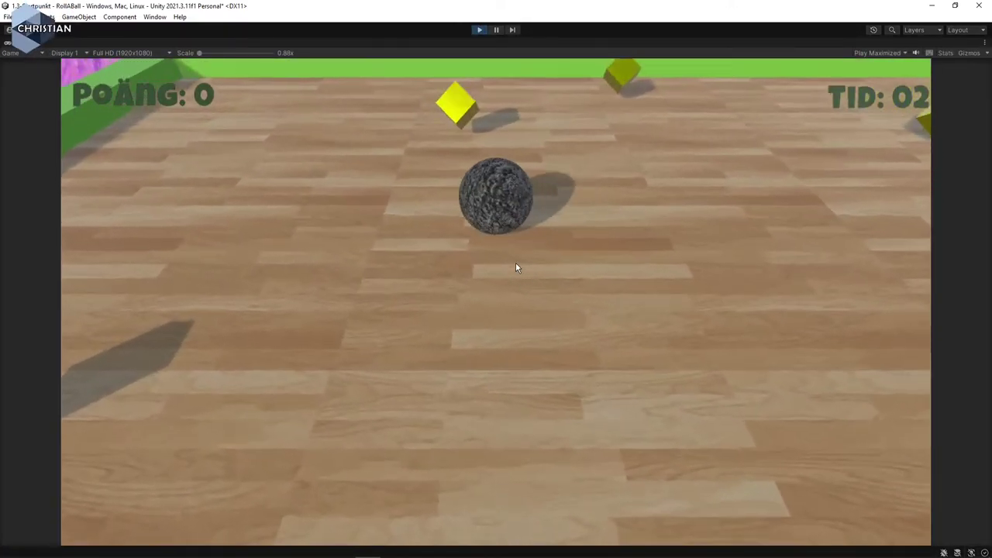
{"action": "key", "text": "w"}
{"action": "key", "text": "a"}
{"action": "key", "text": "s"}
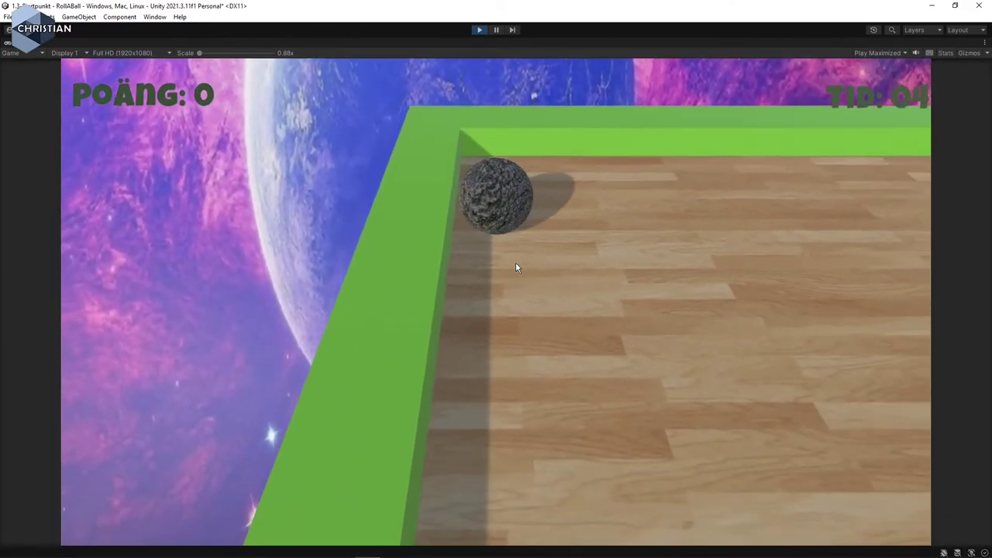
{"action": "key", "text": "Down"}
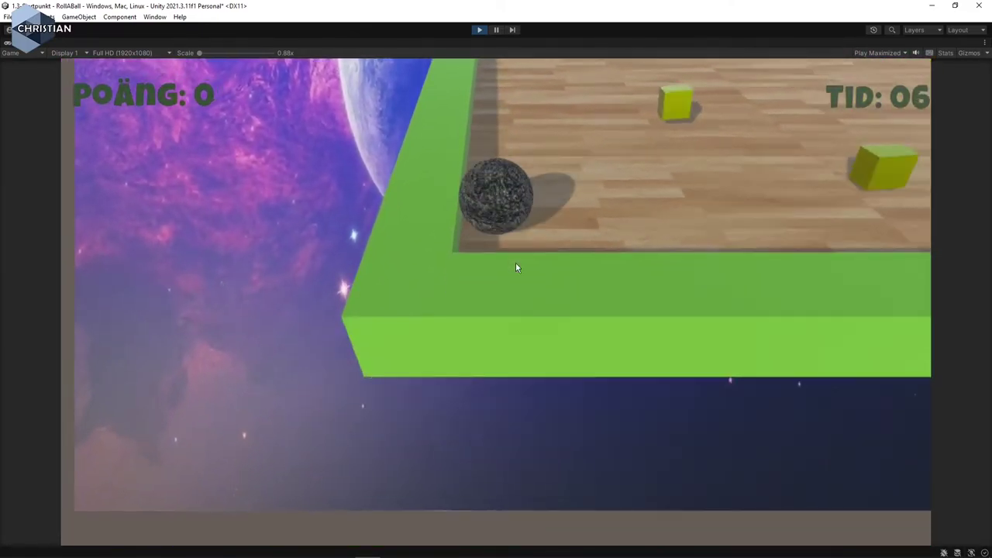
{"action": "key", "text": "Right"}
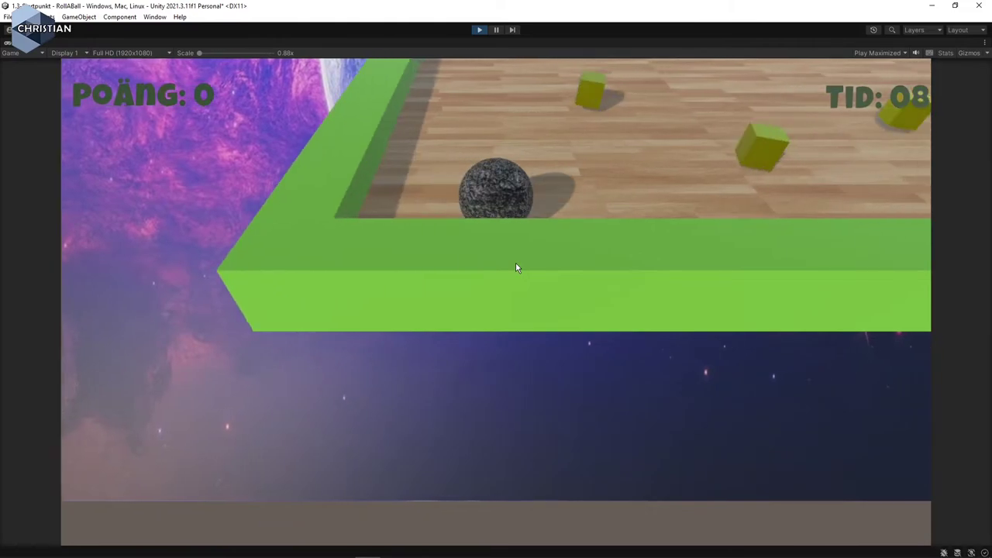
{"action": "key", "text": "Right"}
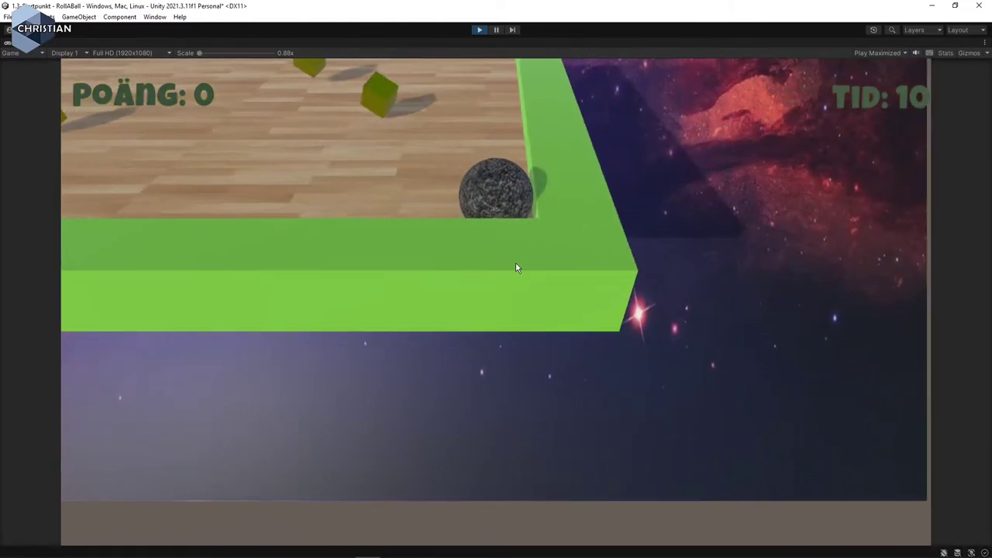
{"action": "key", "text": "Up"}
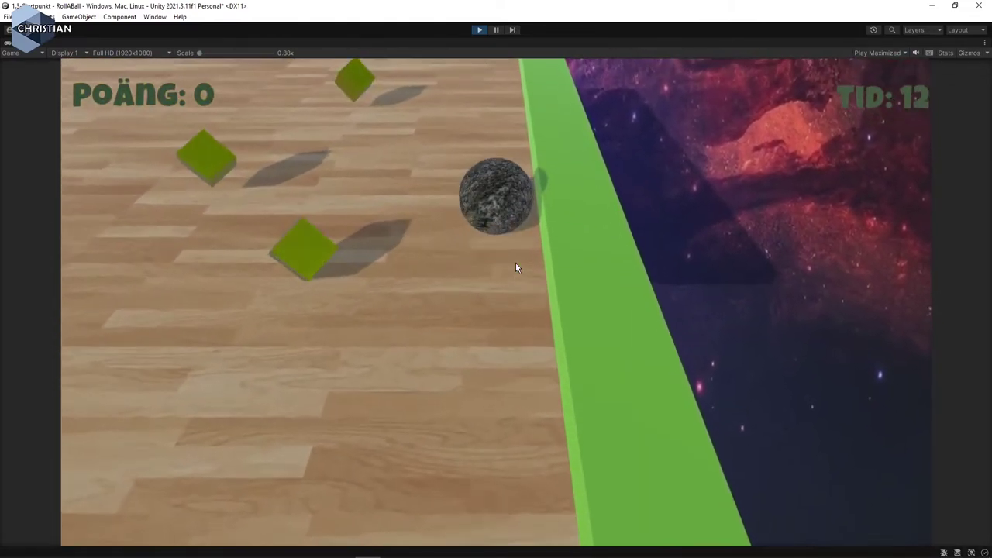
{"action": "key", "text": "Up"}
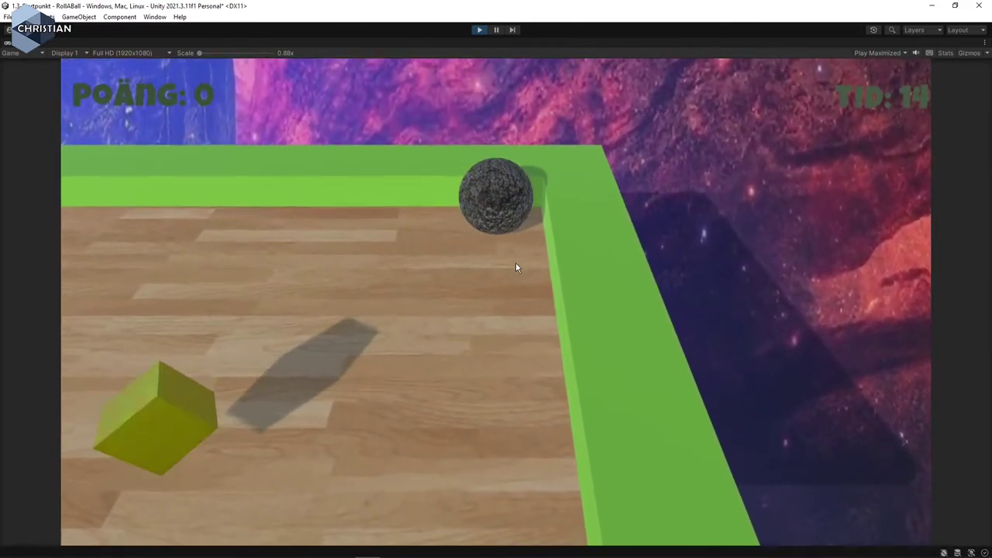
{"action": "left_click", "coordinate": [479, 30]}
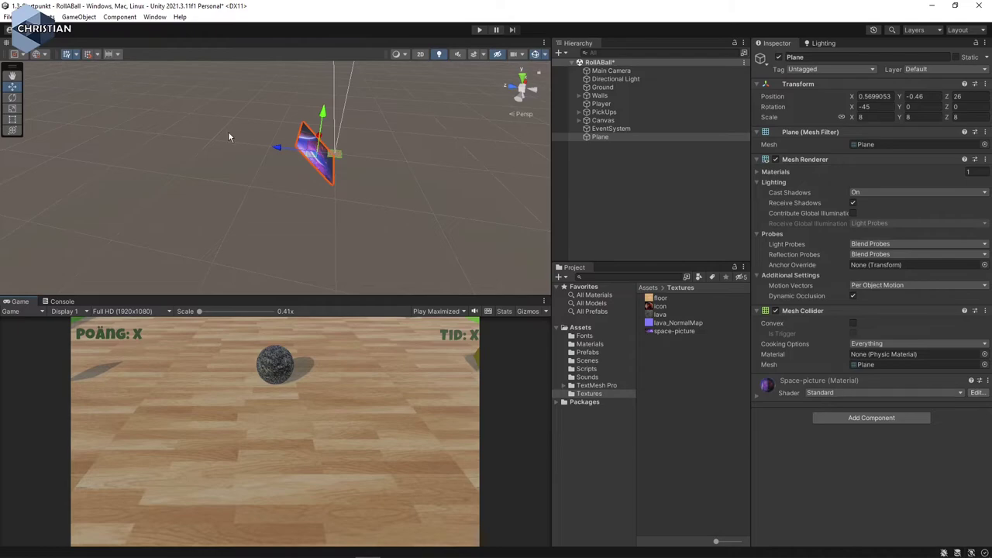
- Compare the plane's move handles in Local orientation and return them to Global
{"action": "key", "text": "q"}
{"action": "left_click", "coordinate": [90, 109]}
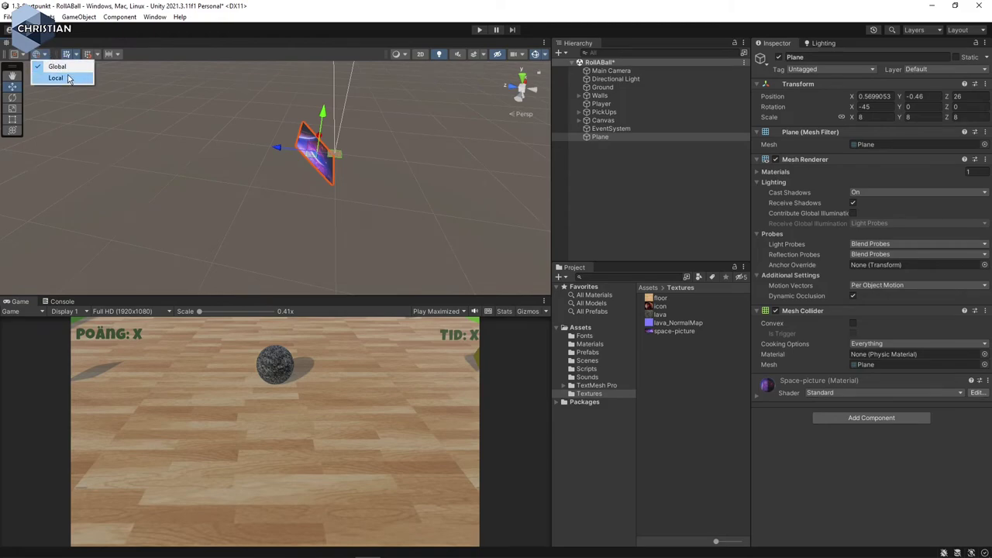
{"action": "left_click", "coordinate": [56, 77]}
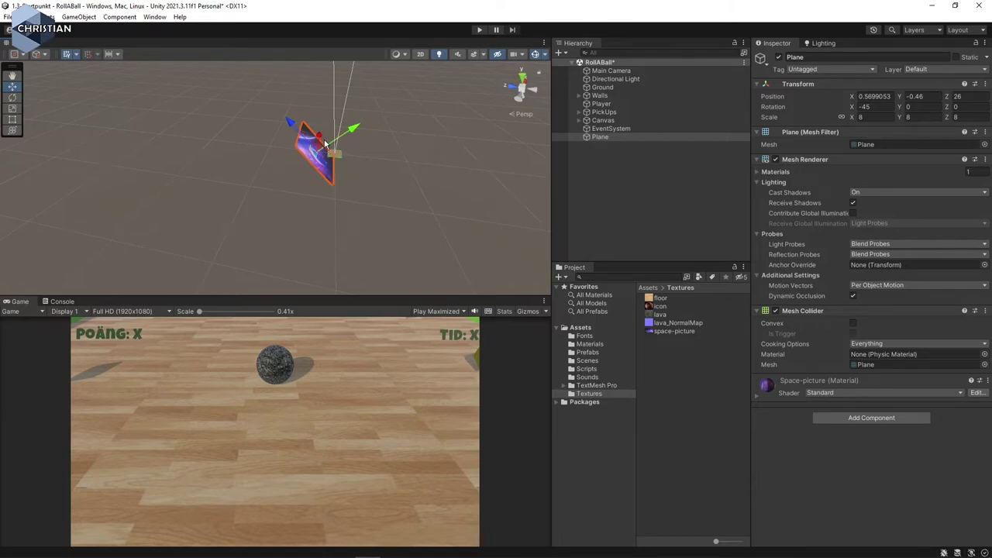
{"action": "left_click", "coordinate": [46, 56]}
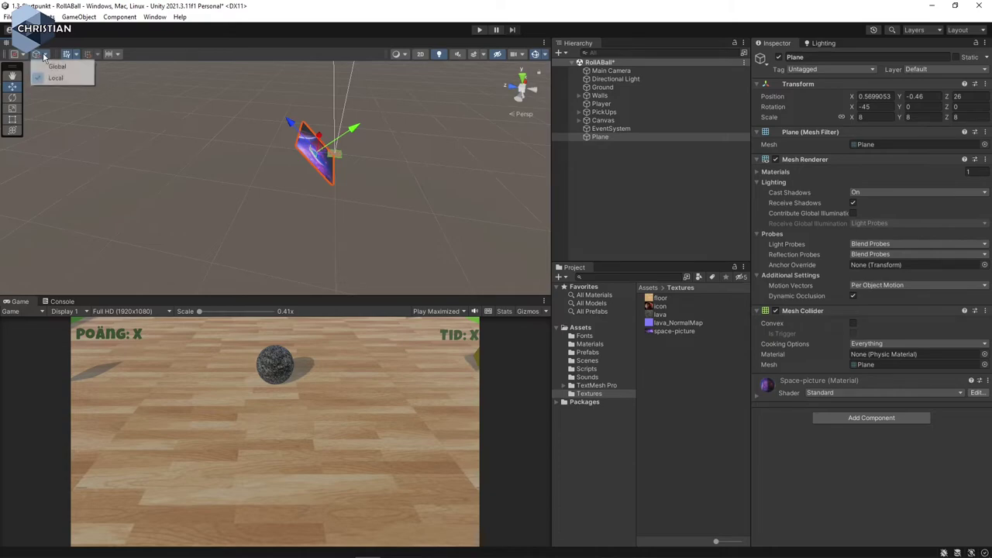
{"action": "left_click", "coordinate": [56, 67]}
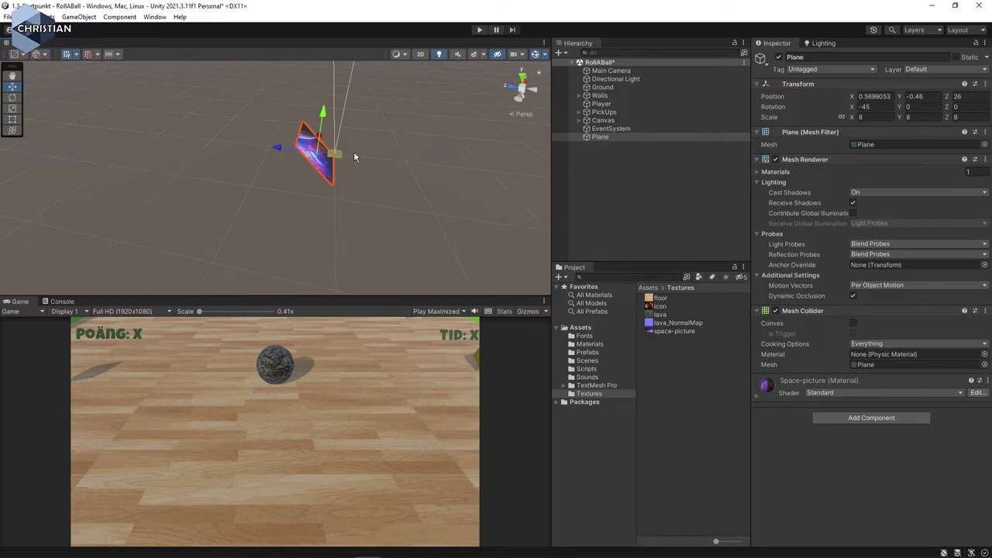
- Set the move handles to Local orientation and slide the plane along its own Z axis to about Y -7.2, Z 19.2
{"action": "left_click", "coordinate": [46, 55]}
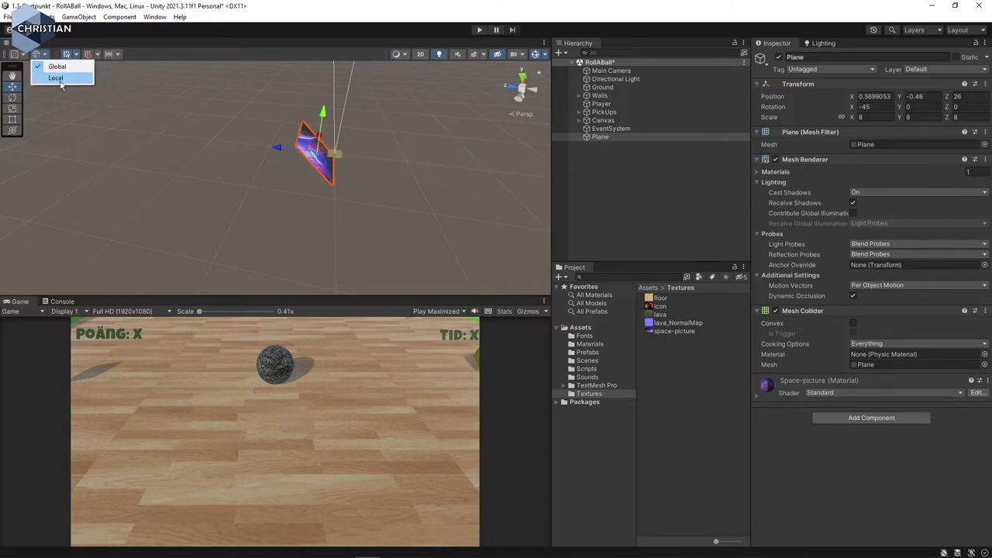
{"action": "left_click", "coordinate": [56, 78]}
{"action": "left_click_drag", "start_coordinate": [290, 131], "coordinate": [299, 136]}
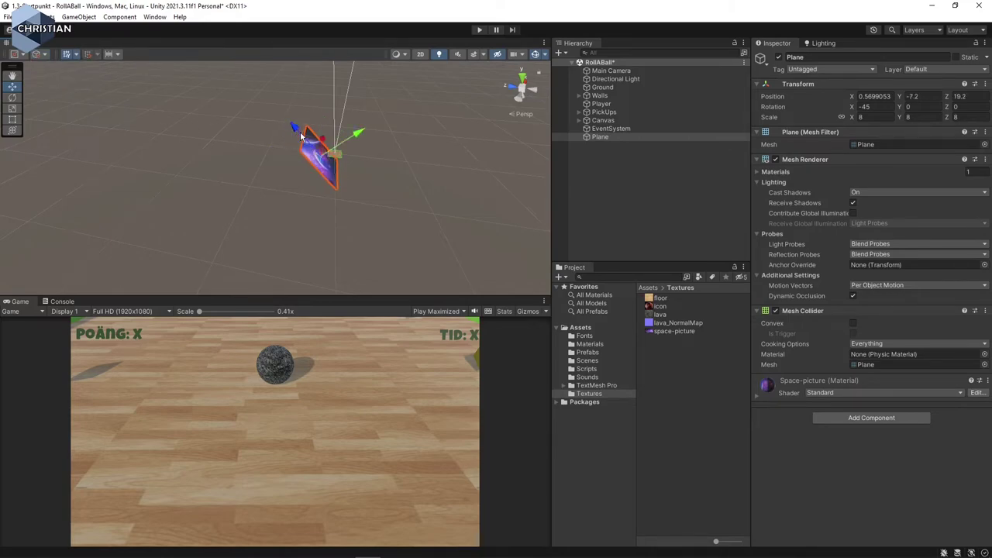
- Scale the space plane uniformly to 9 on all axes
{"action": "left_click_drag", "start_coordinate": [389, 183], "coordinate": [238, 183], "text": "alt"}
{"action": "right_click_drag", "start_coordinate": [441, 198], "coordinate": [397, 193]}
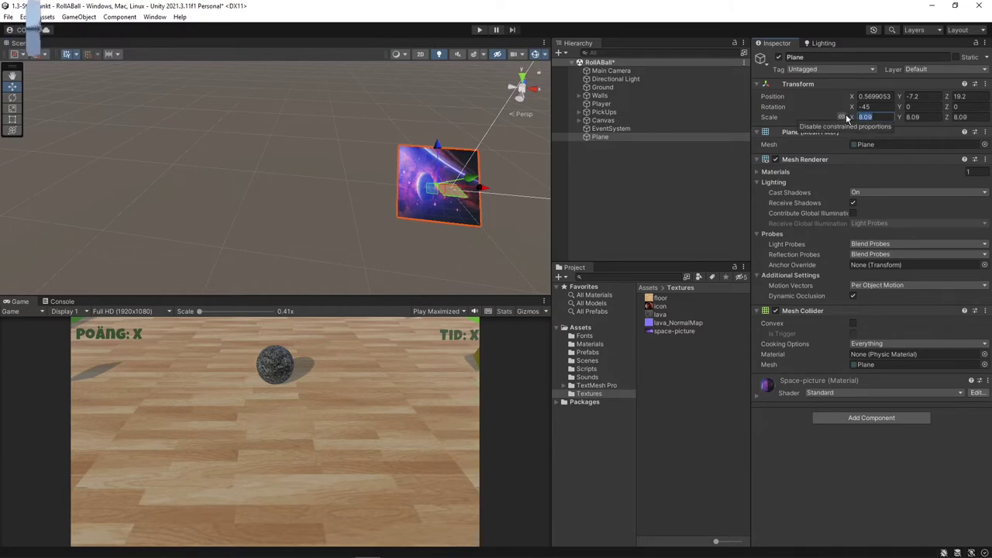
{"action": "type", "text": "9"}
{"action": "key", "text": "Tab"}
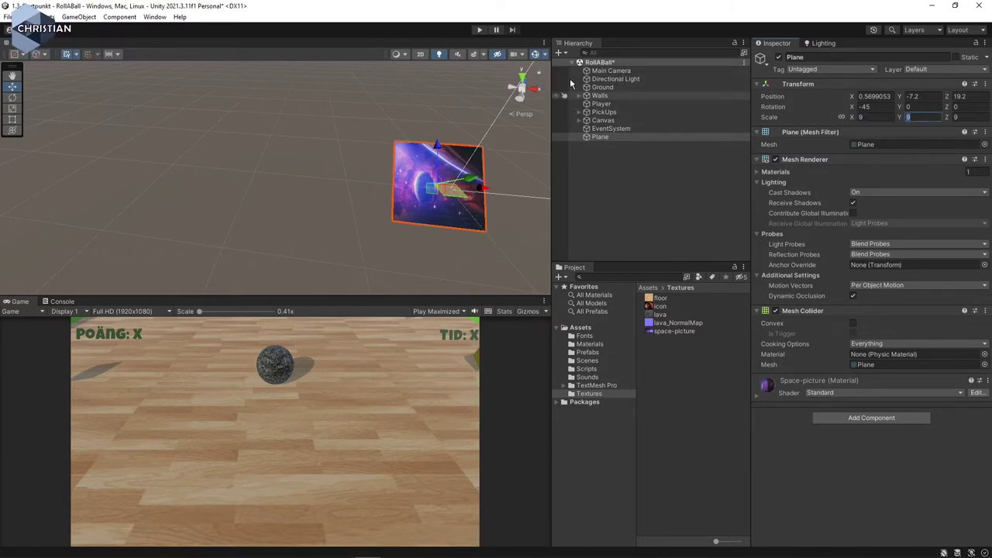
- Run the game again, roll the ball along the board's edges to check the enlarged background's coverage, and stop playing
{"action": "left_click", "coordinate": [478, 31]}
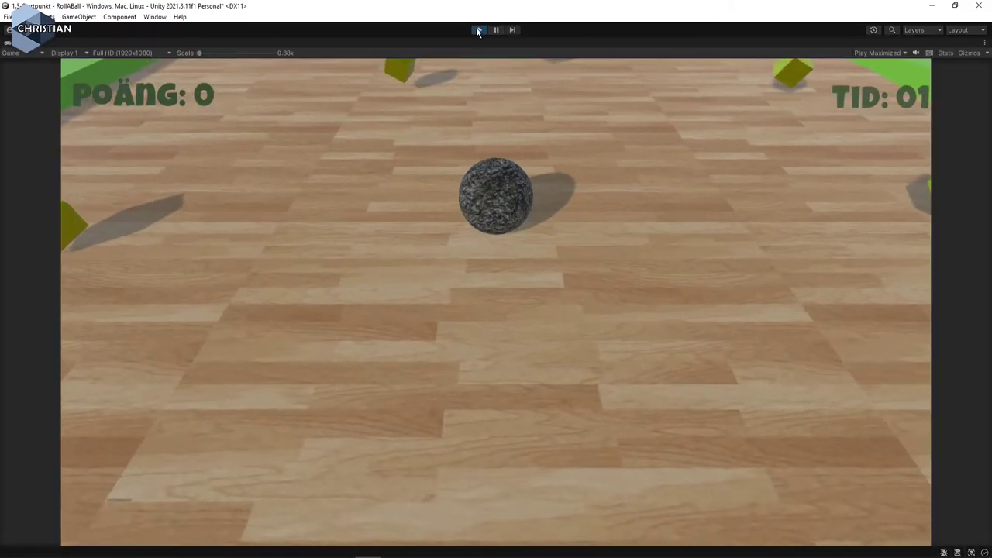
{"action": "key", "text": "a"}
{"action": "key", "text": "w"}
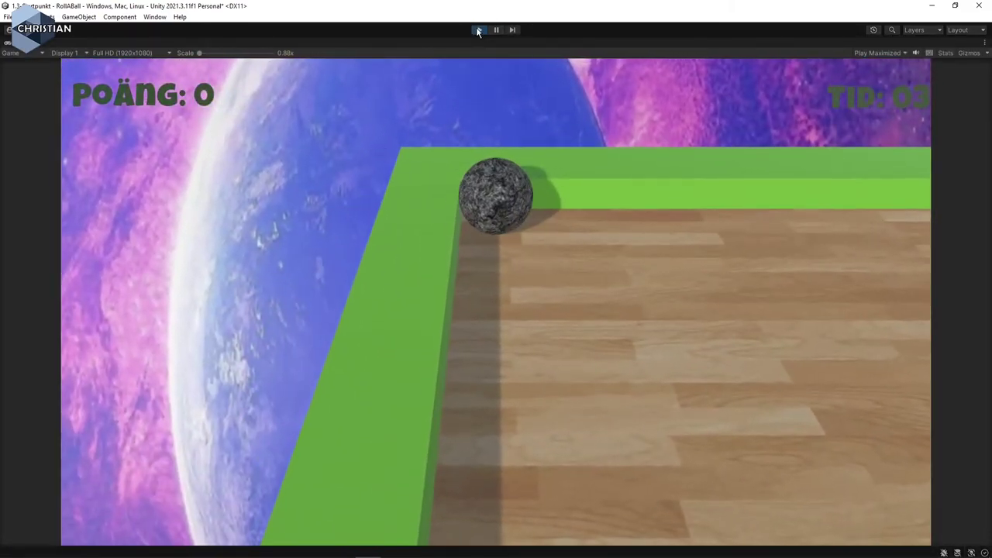
{"action": "key", "text": "Right"}
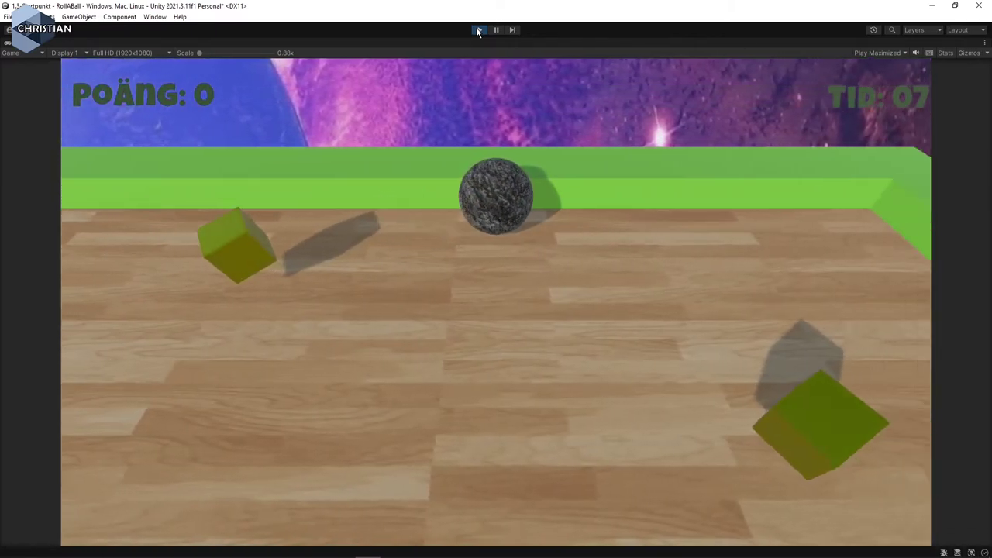
{"action": "key", "text": "Down"}
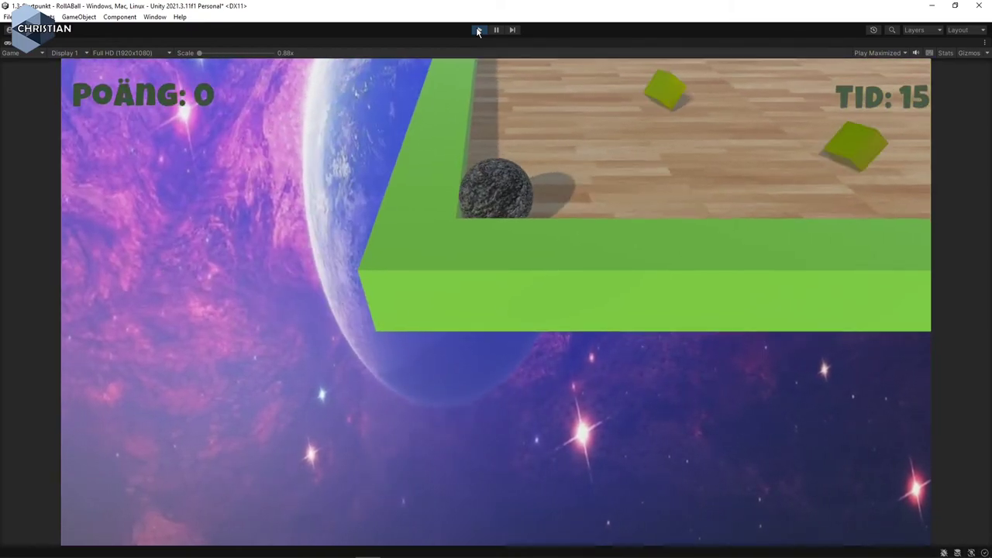
{"action": "key", "text": "Up"}
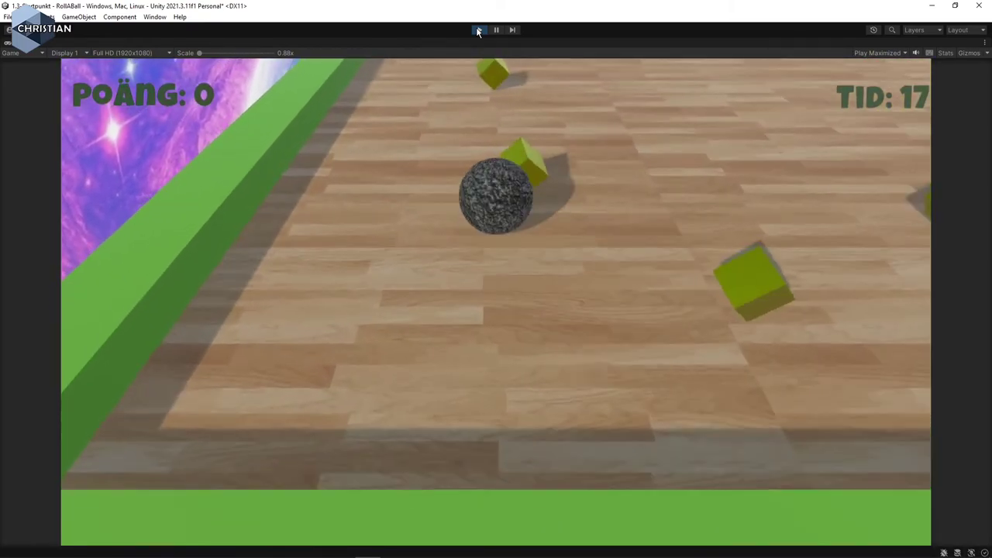
{"action": "key", "text": "Right"}
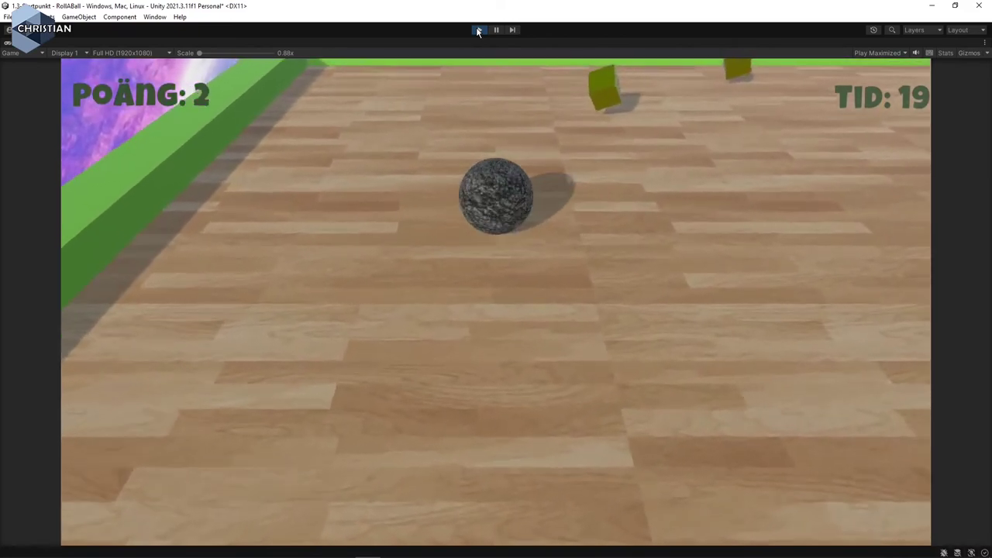
{"action": "key", "text": "Down"}
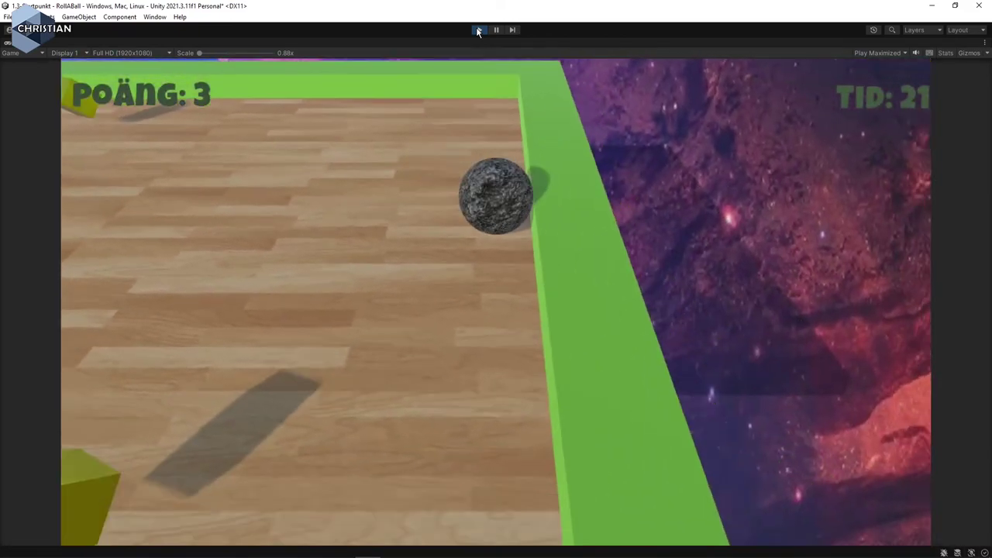
{"action": "key", "text": "Left"}
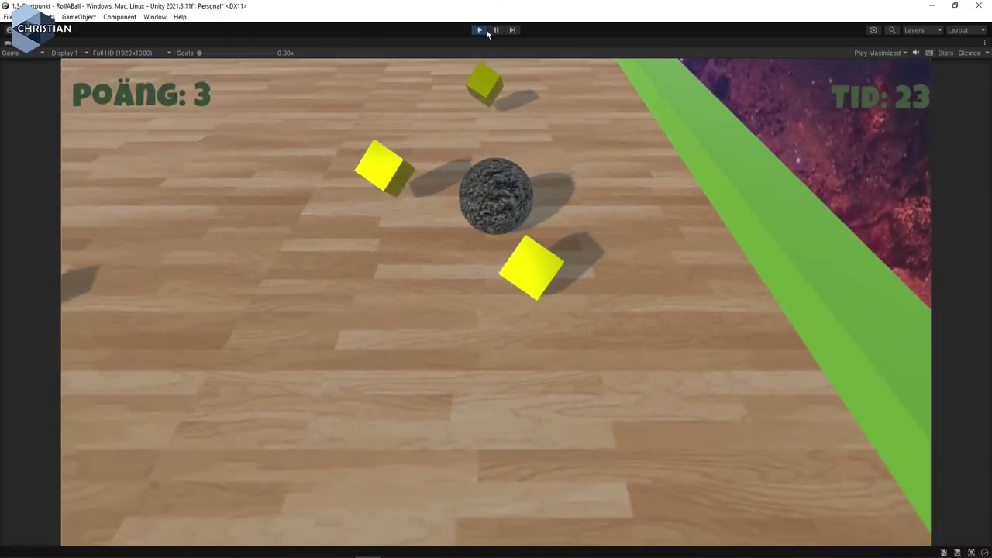
{"action": "left_click", "coordinate": [479, 30]}
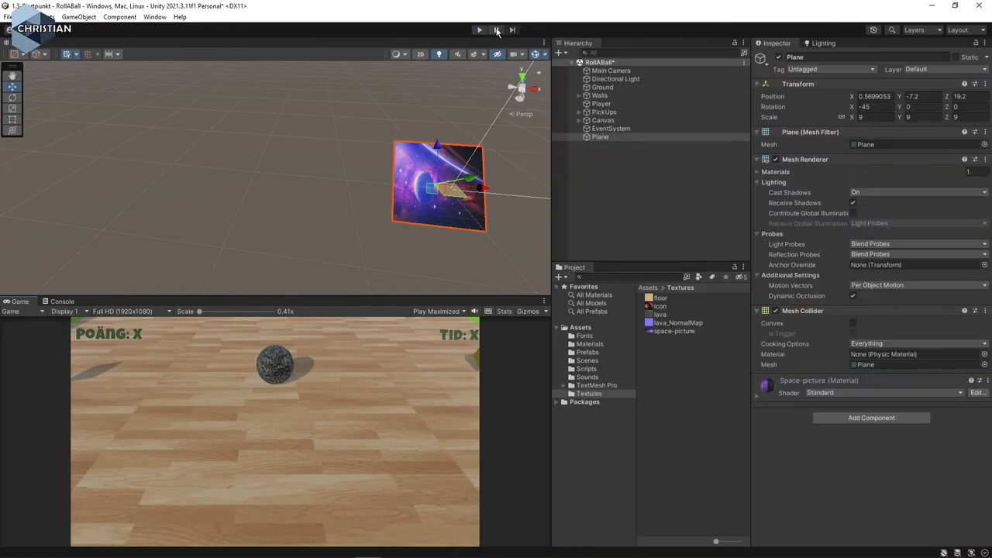